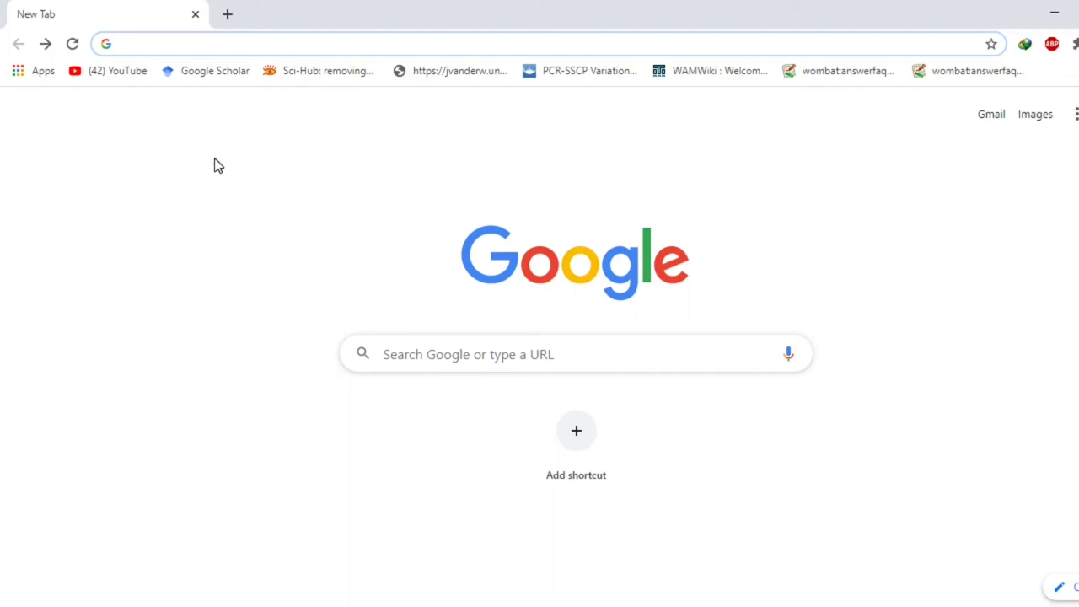
Search Google for 'ucsc genome browser' and open the UCSC Genome Browser Home result
text(ucs)
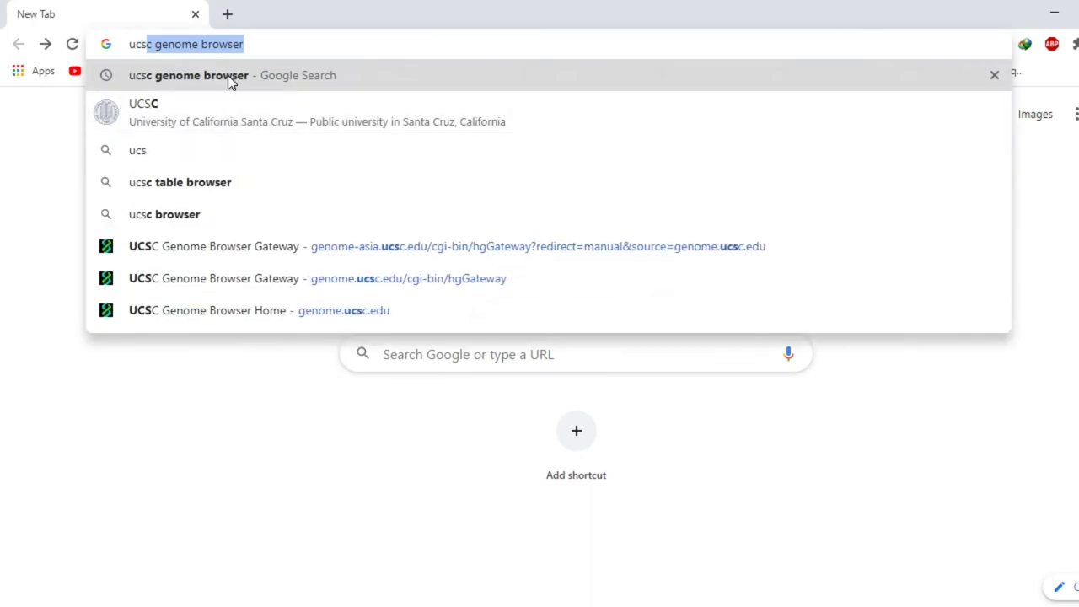
click(227, 75)
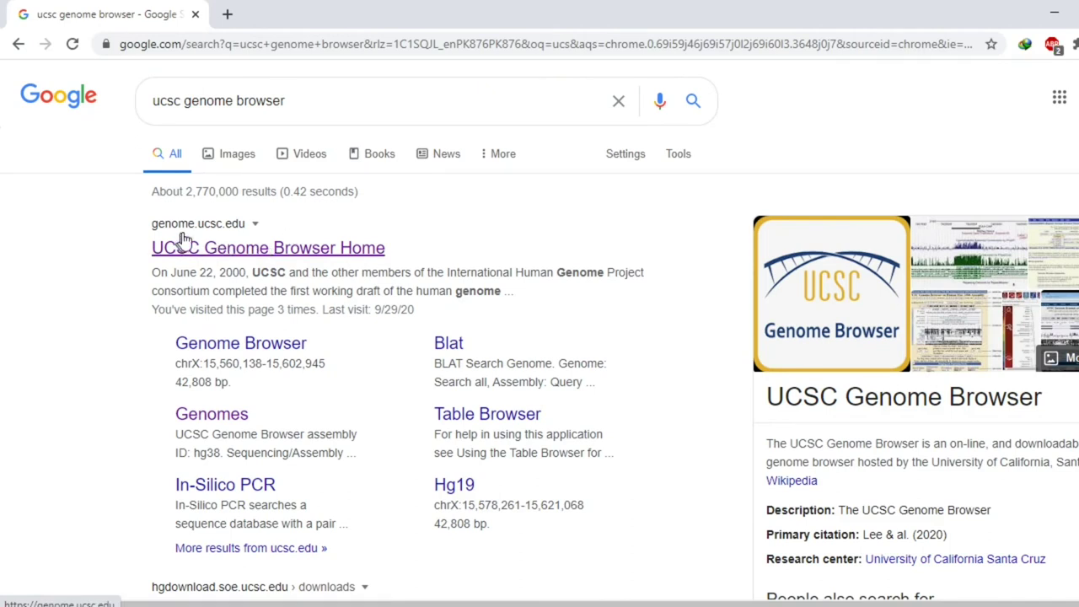
click(239, 251)
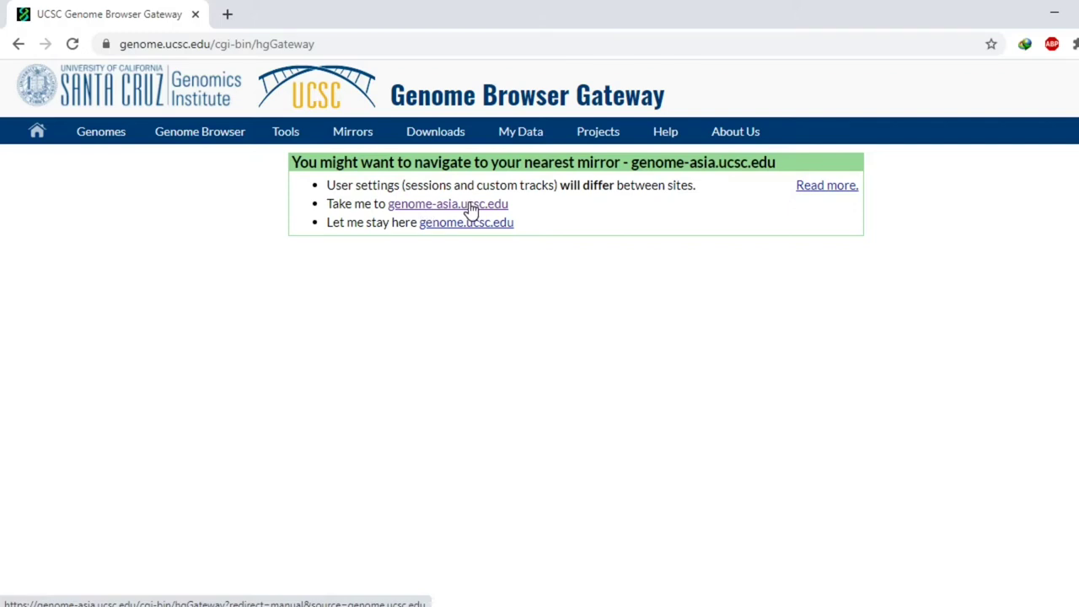
Switch to the genome-asia mirror and choose Human as the species
click(471, 209)
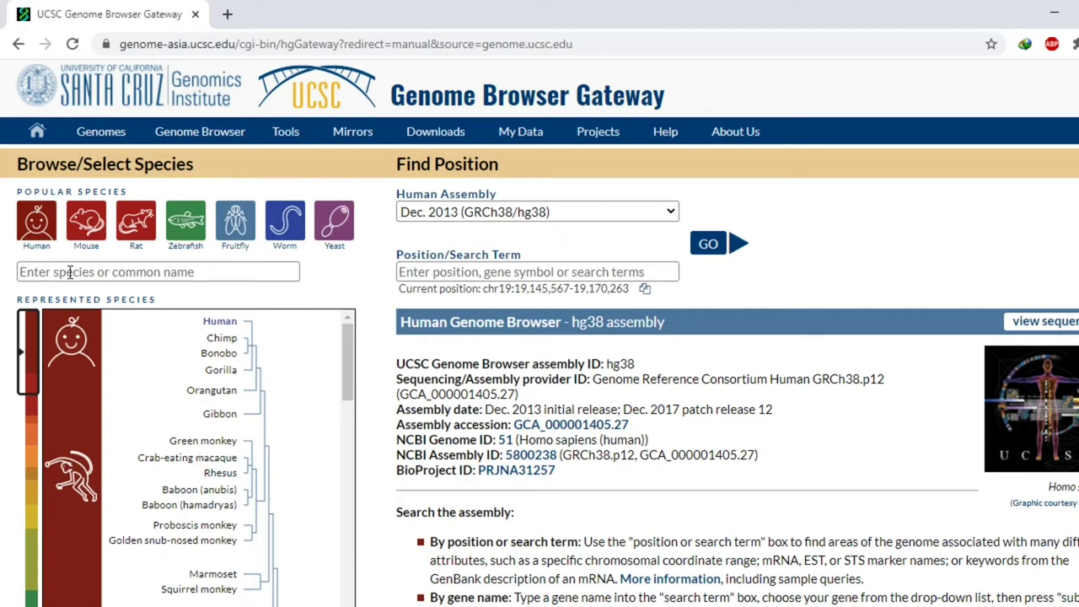
click(70, 271)
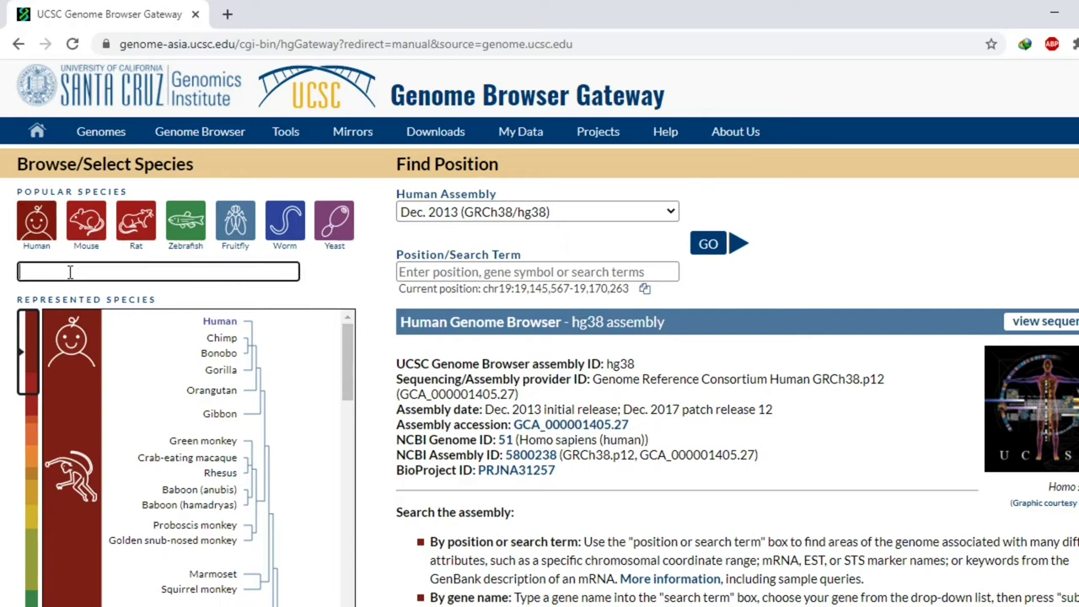
text(hu)
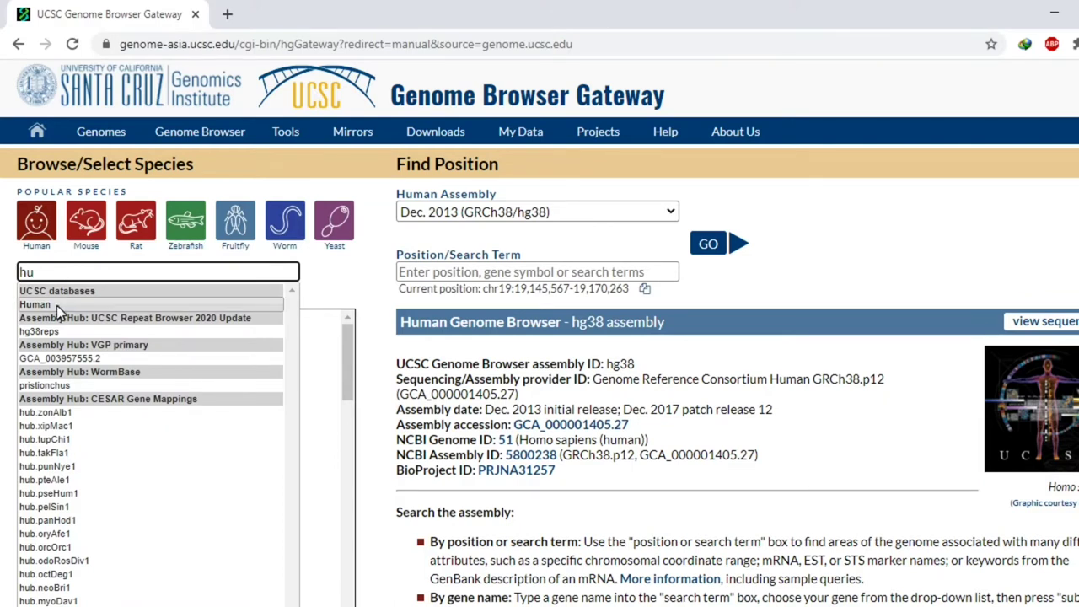
click(53, 305)
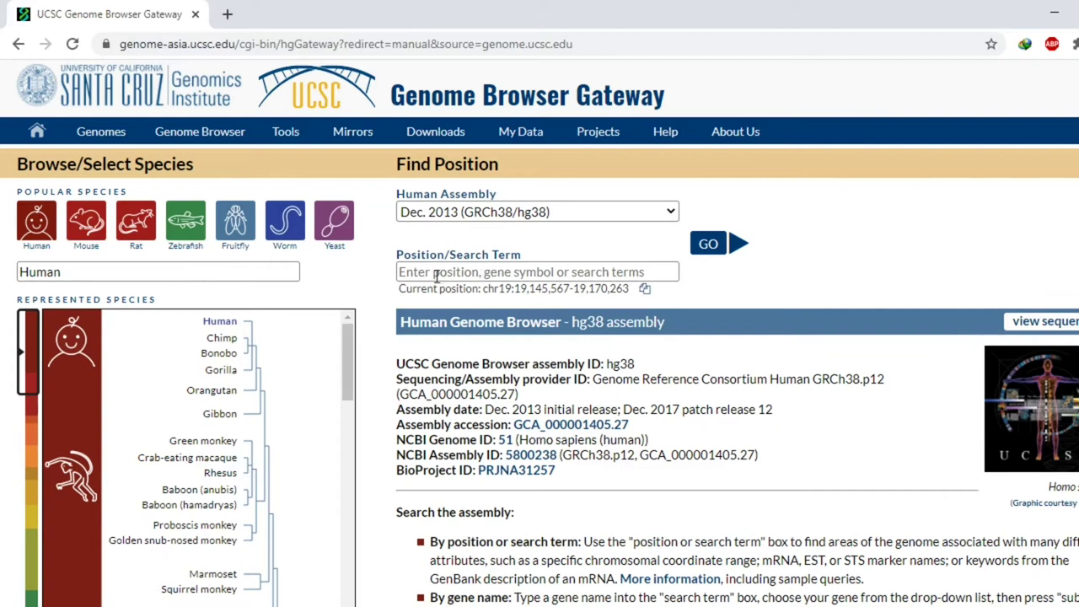
Search hg38 for the MEF2B gene and display its chromosome 19 region
click(437, 277)
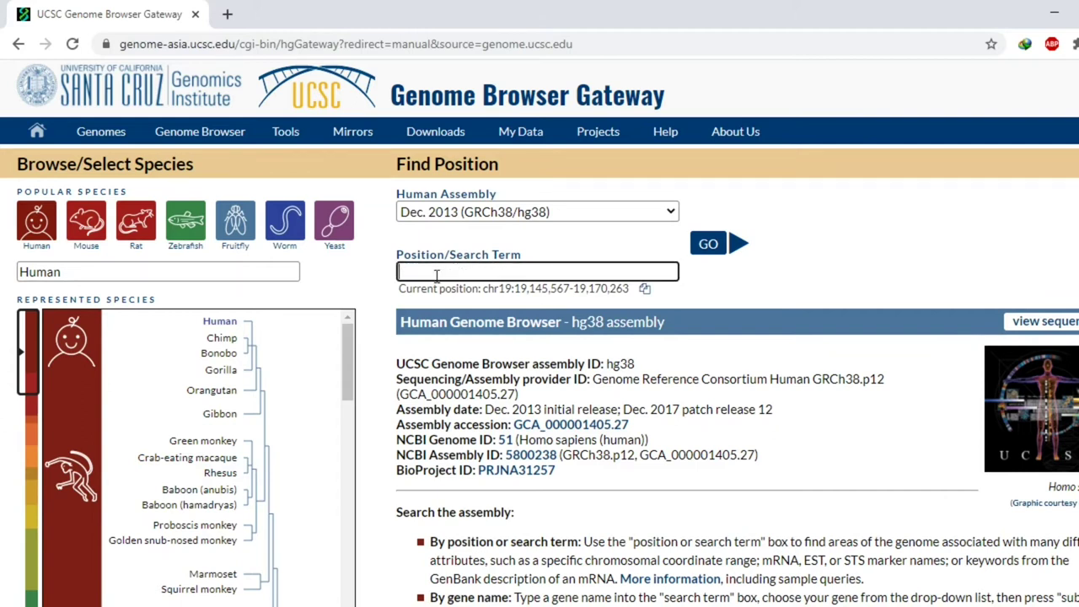
text(me)
text(f2)
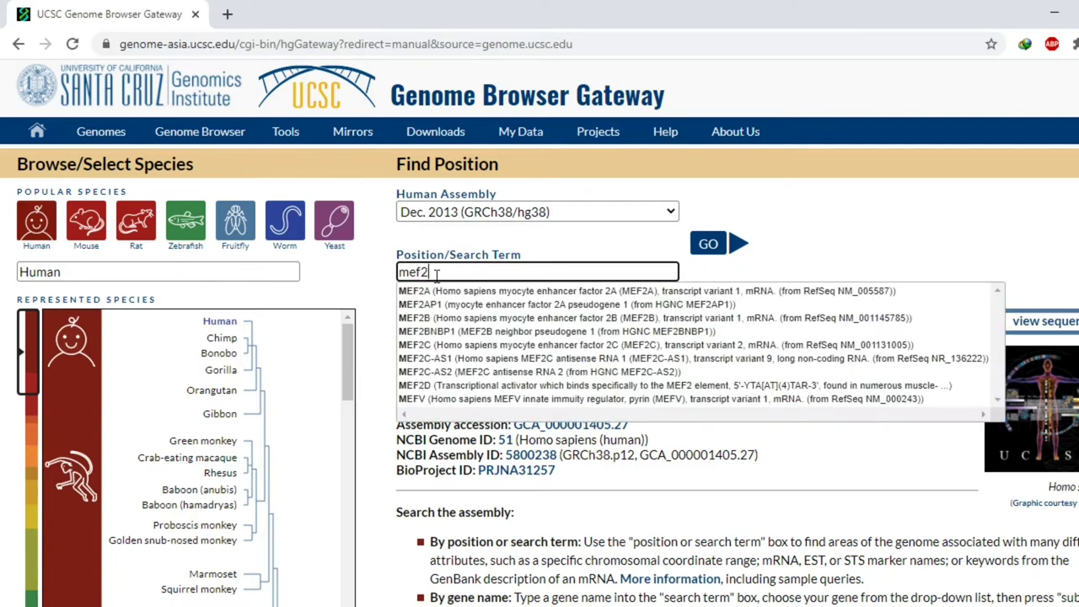
text(b)
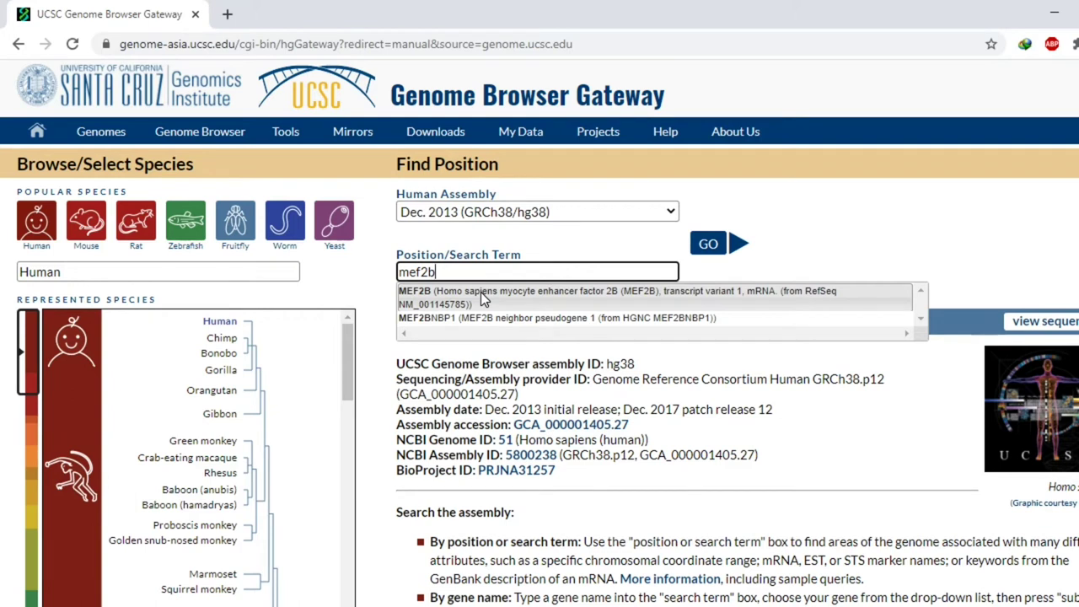
click(480, 292)
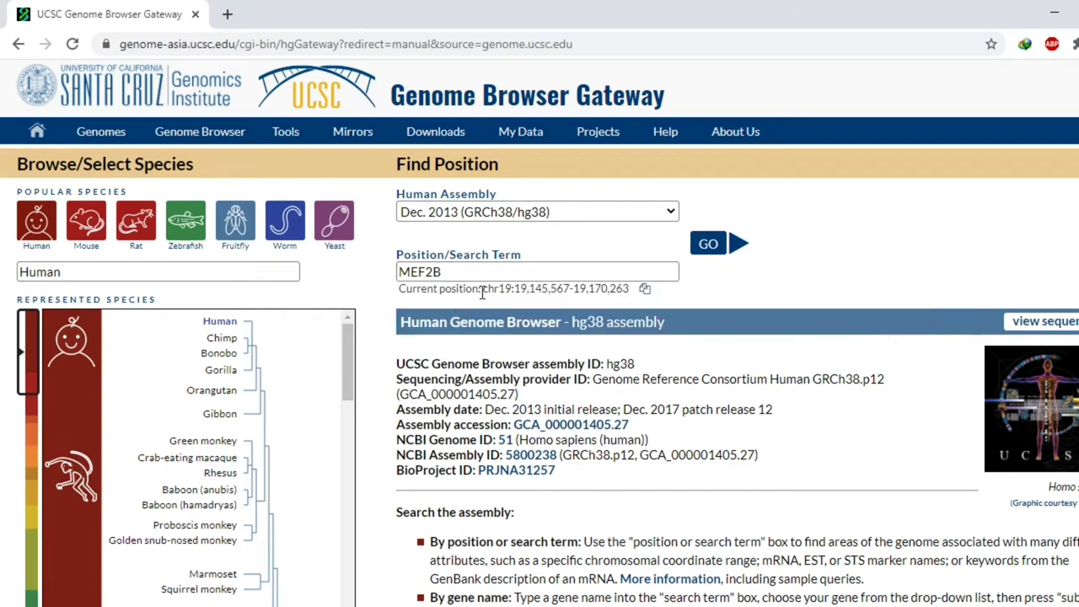
click(714, 246)
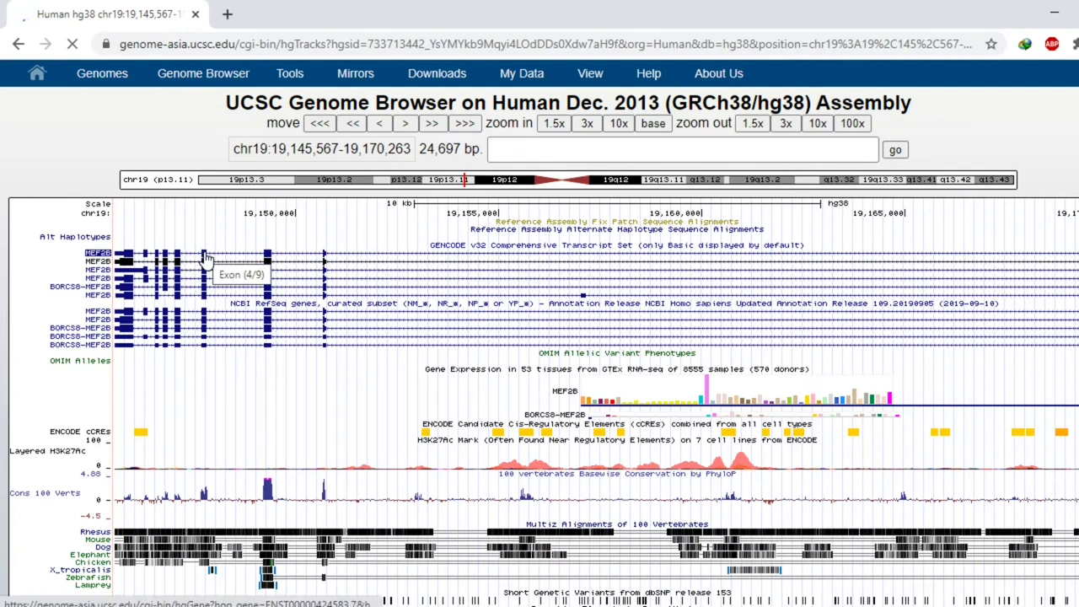
mouse_move(278, 255)
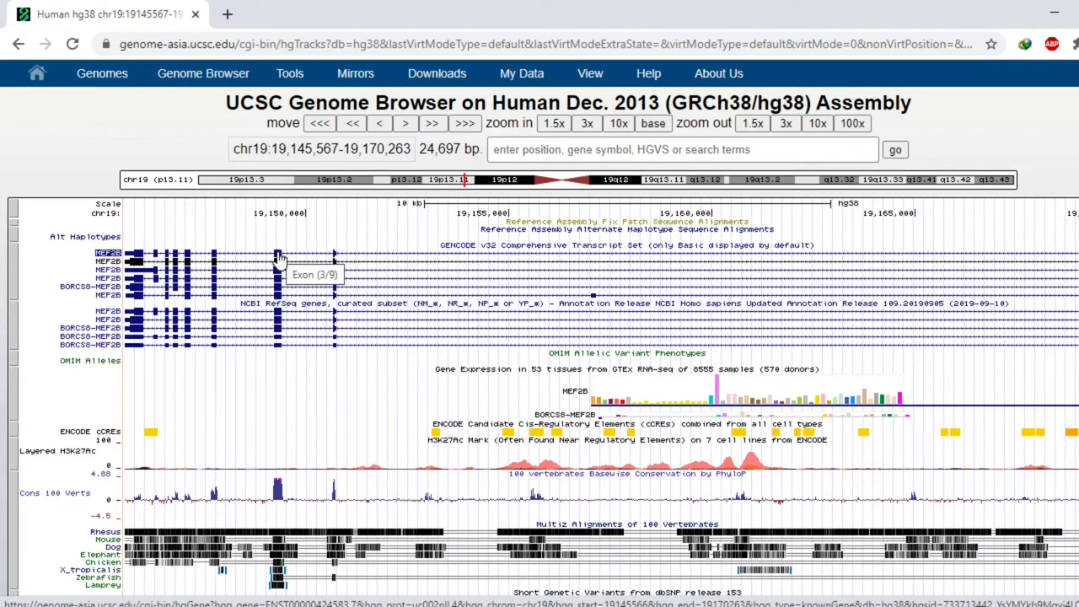
Open the ENST00000424583.7 transcript page from the MEF2B GENCODE track and scroll to Sequence and Links
click(278, 258)
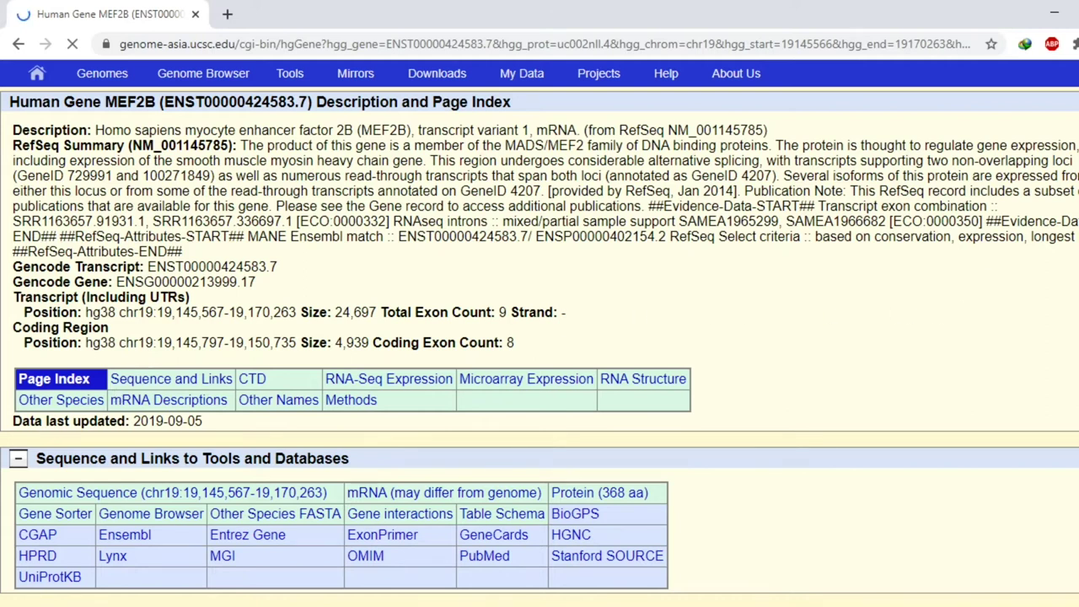
scroll(539, 337, down, 3)
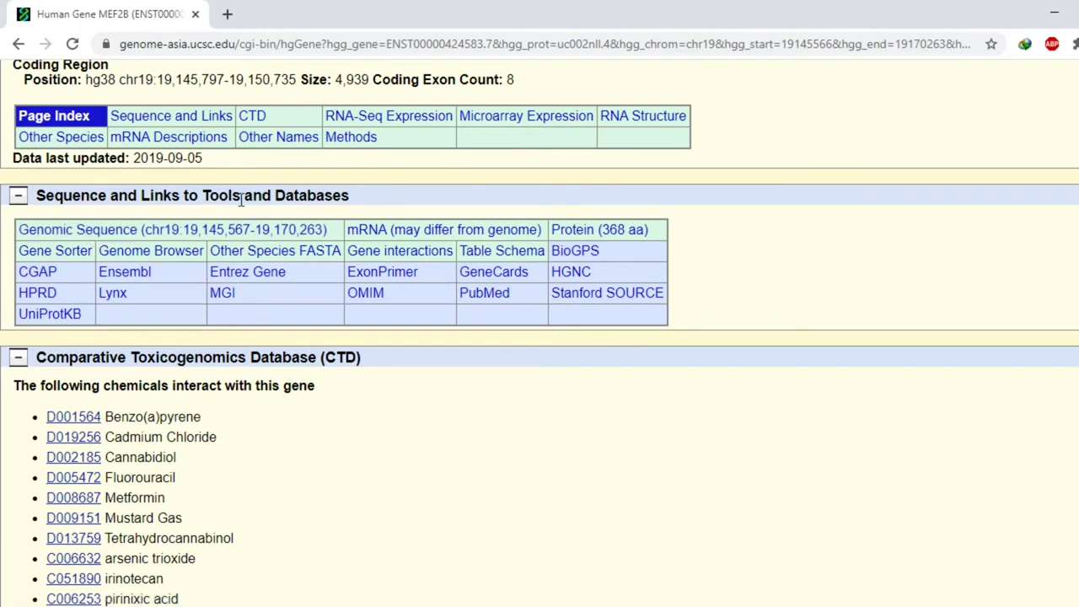
Open the Genomic Sequence form for MEF2B, keeping exons uppercase and everything else lowercase
click(132, 230)
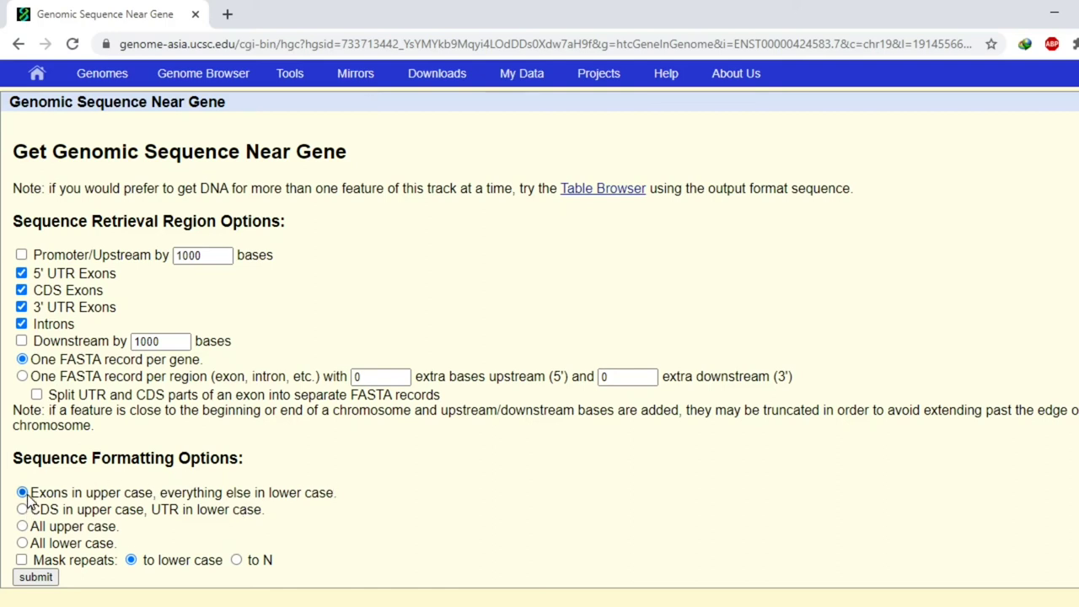
Submit the sequence request and highlight the uppercase first exon and a lowercase intron stretch
click(36, 578)
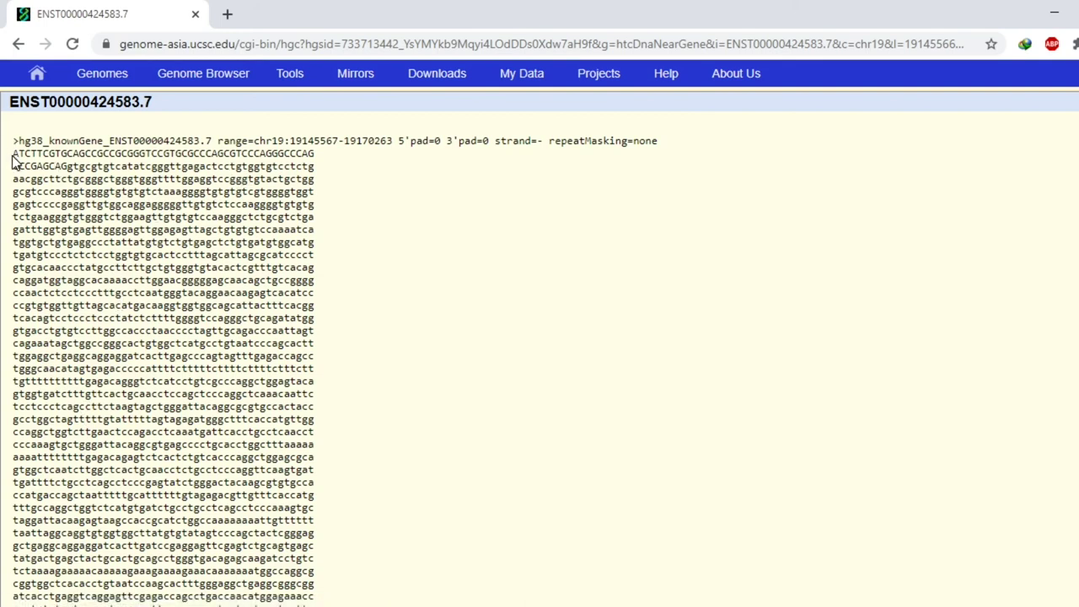
mouse_move(17, 154)
mouse_down()
mouse_move(92, 169)
mouse_move(62, 168)
mouse_up()
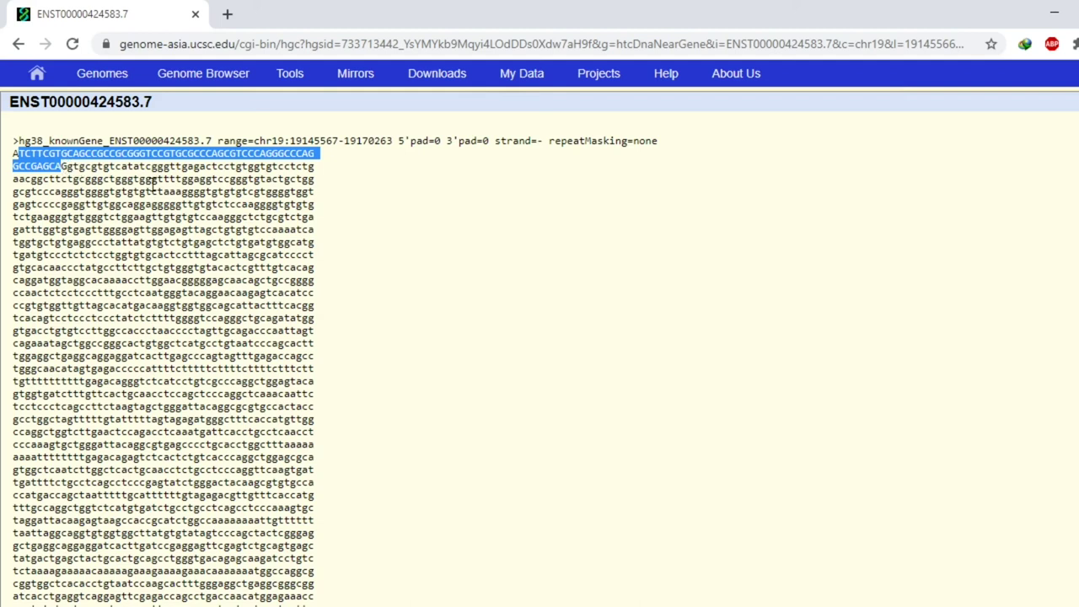
drag(140, 180, 299, 382)
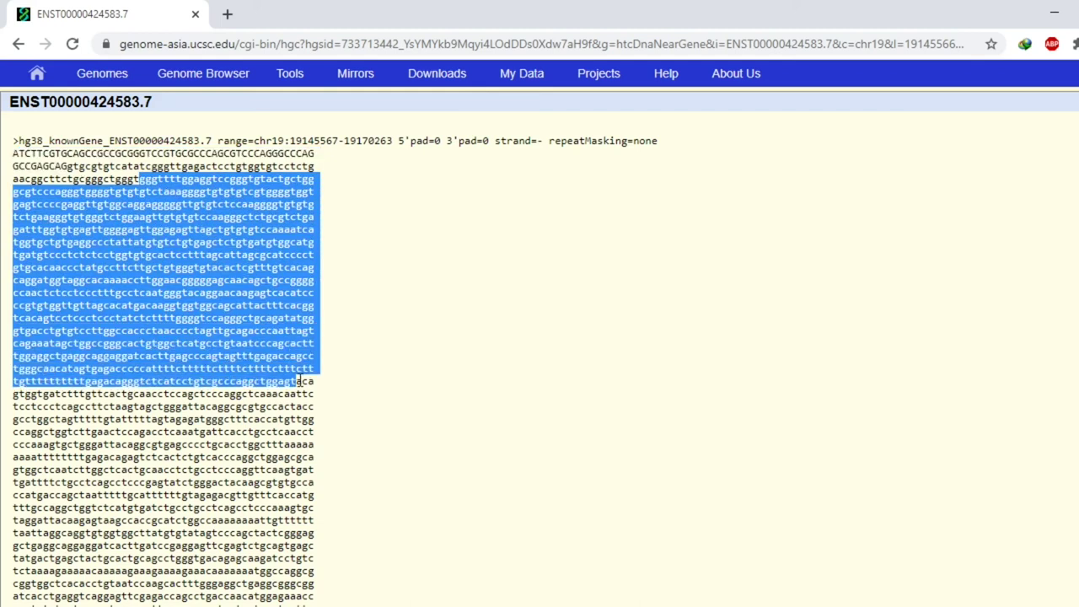
click(299, 384)
Scroll down through the MEF2B FASTA sequence output
scroll(299, 381, down, 2)
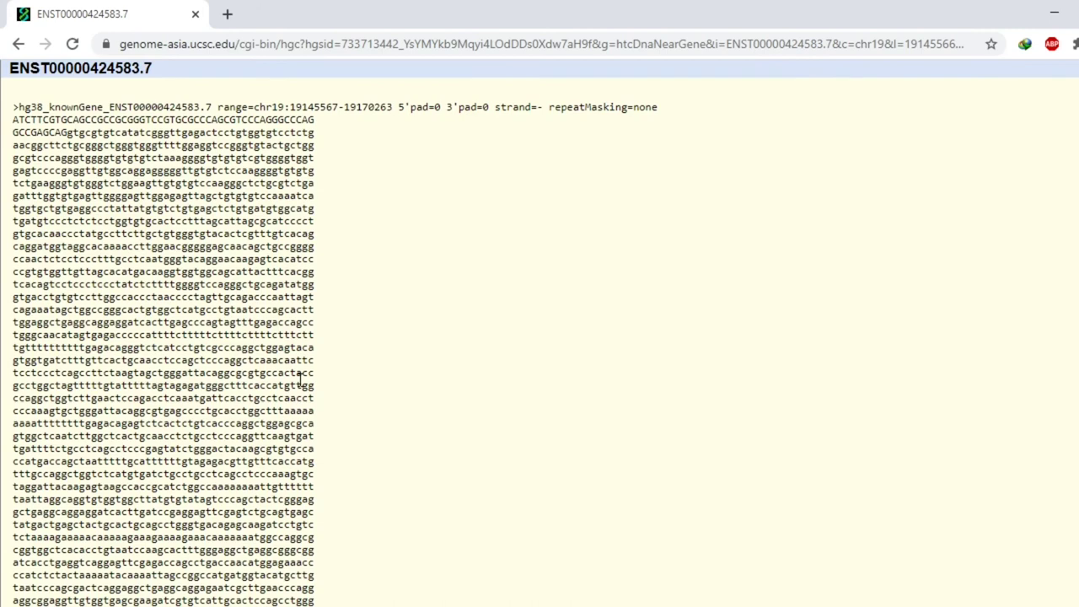
scroll(300, 382, down, 3)
scroll(299, 382, down, 3)
scroll(299, 379, down, 3)
scroll(299, 382, down, 3)
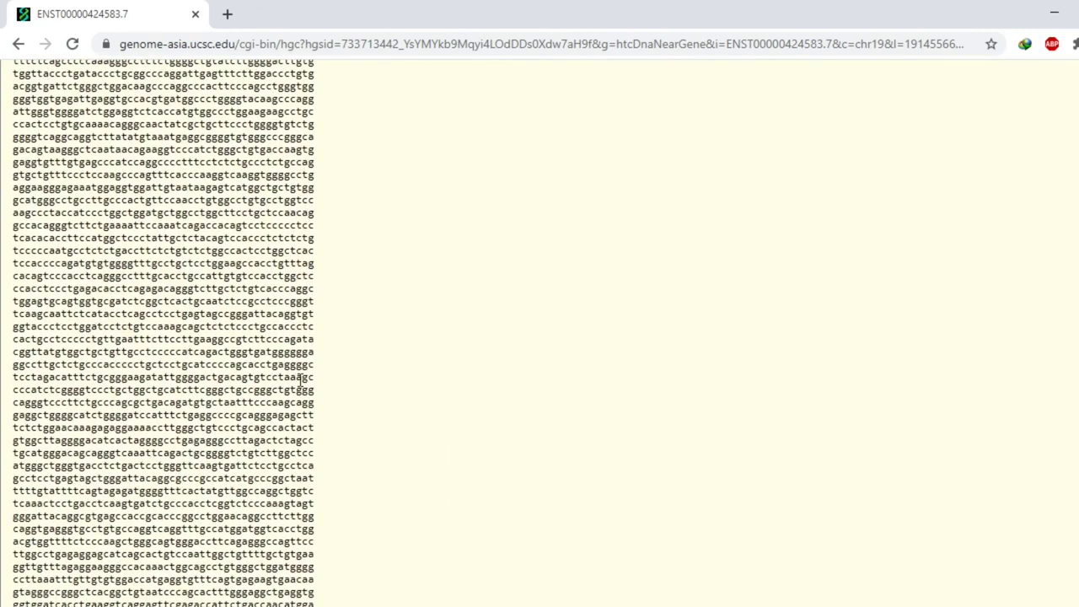
scroll(299, 382, down, 3)
scroll(299, 382, down, 3)
scroll(299, 382, down, 3)
scroll(299, 382, down, 3)
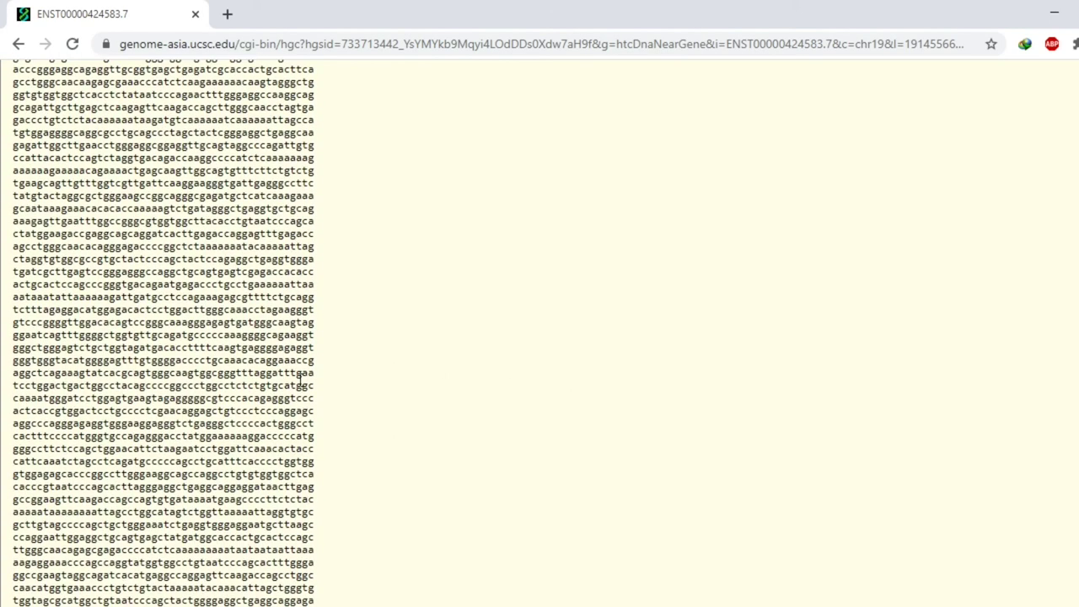
scroll(300, 382, down, 3)
scroll(299, 380, down, 3)
scroll(299, 380, down, 3)
scroll(299, 381, down, 3)
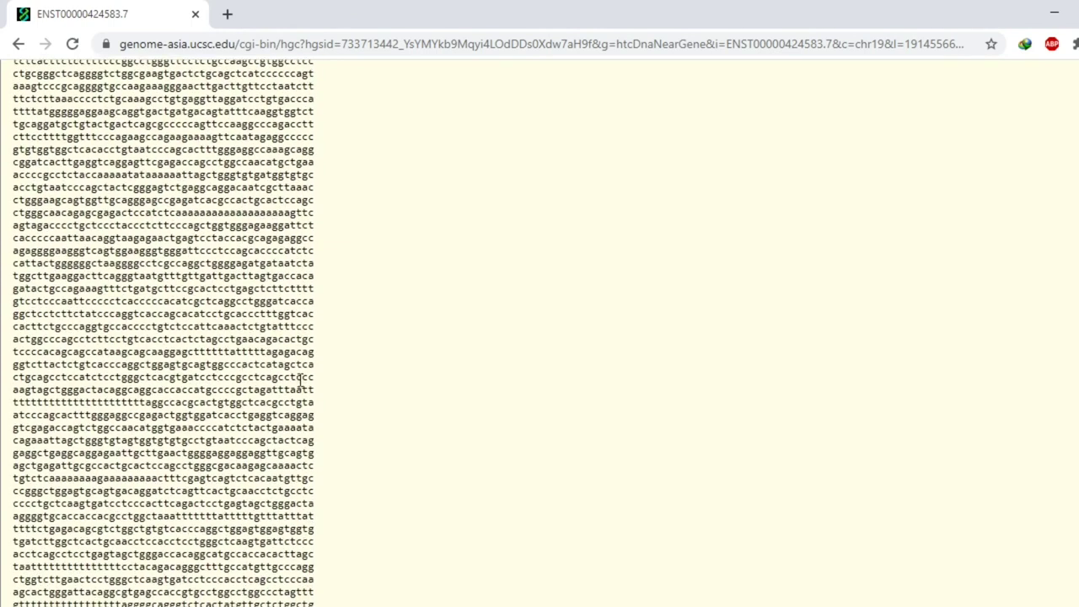
scroll(299, 381, down, 3)
scroll(300, 381, down, 3)
scroll(299, 382, down, 3)
scroll(299, 381, down, 3)
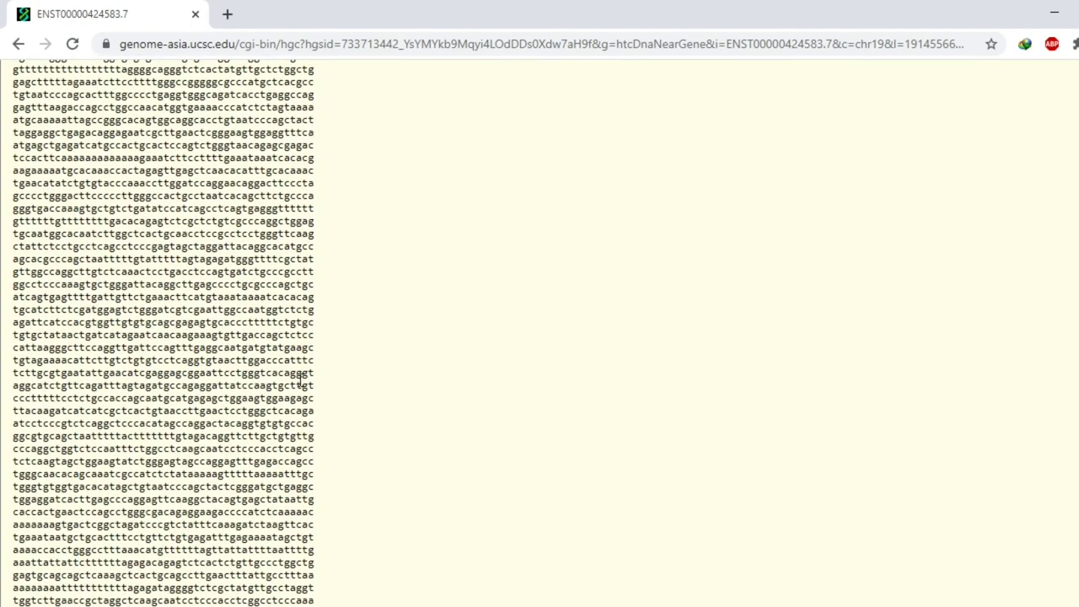
scroll(300, 381, down, 3)
scroll(299, 381, down, 3)
scroll(299, 381, down, 3)
scroll(300, 381, down, 3)
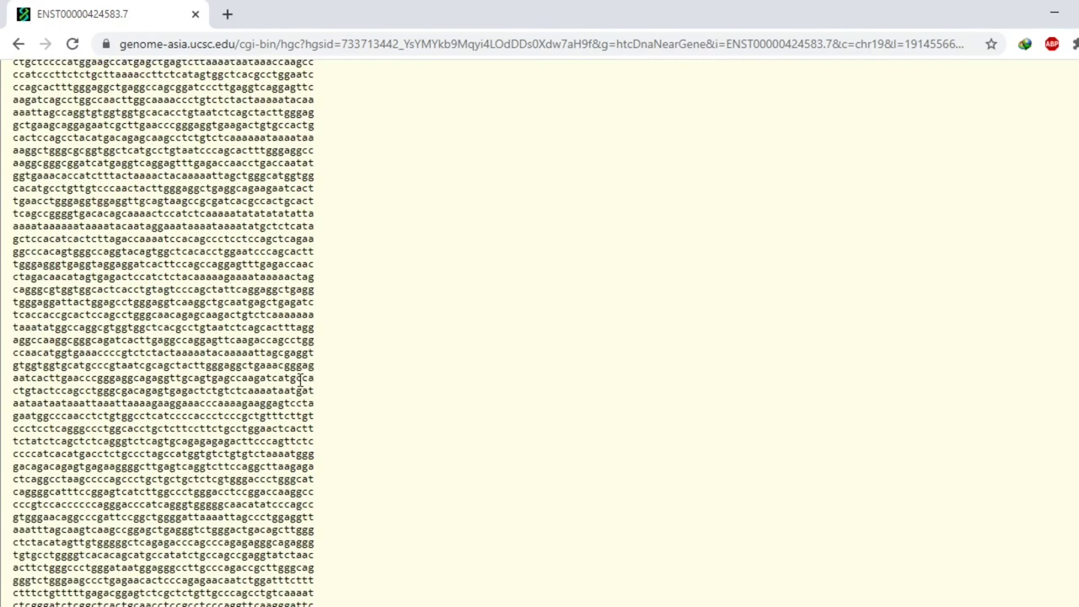
scroll(299, 381, down, 3)
scroll(299, 381, down, 3)
scroll(299, 381, down, 3)
scroll(299, 381, down, 4)
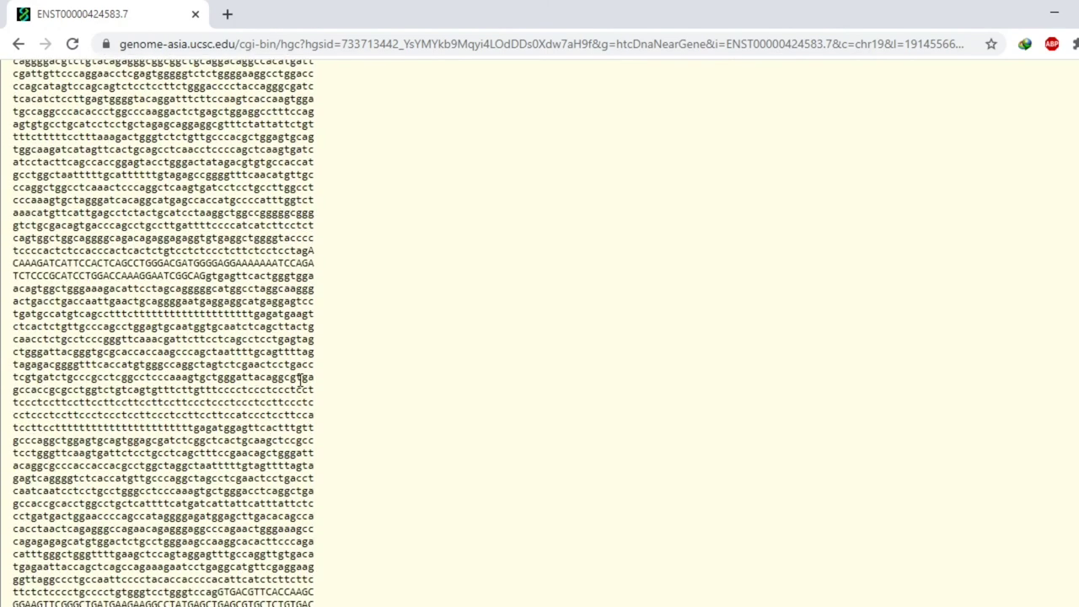
scroll(301, 381, down, 3)
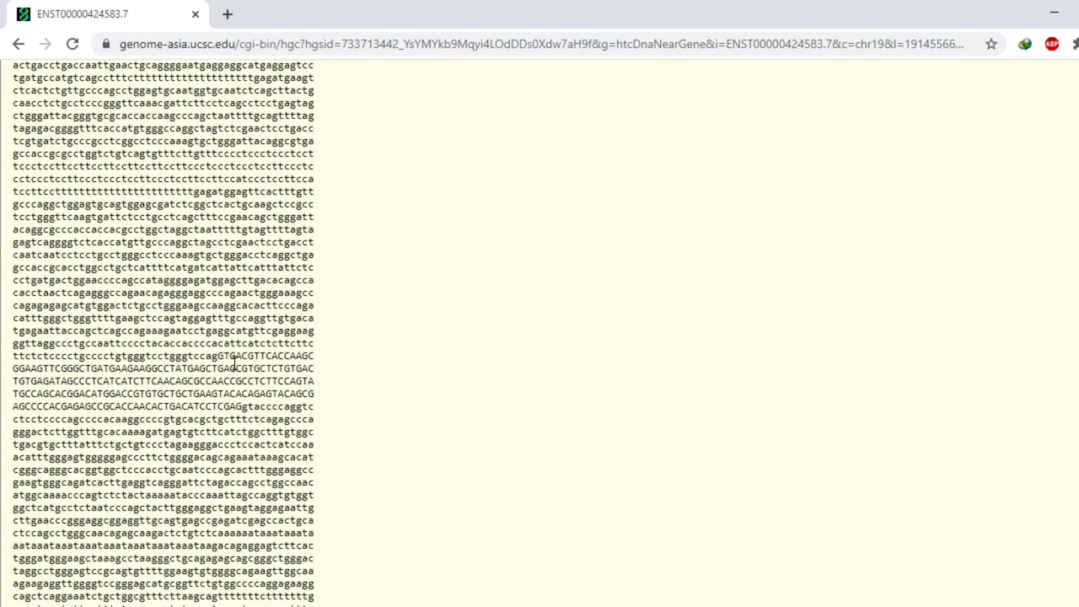
Highlight three successive uppercase exon blocks in the lower part of the MEF2B FASTA record
drag(216, 354, 299, 415)
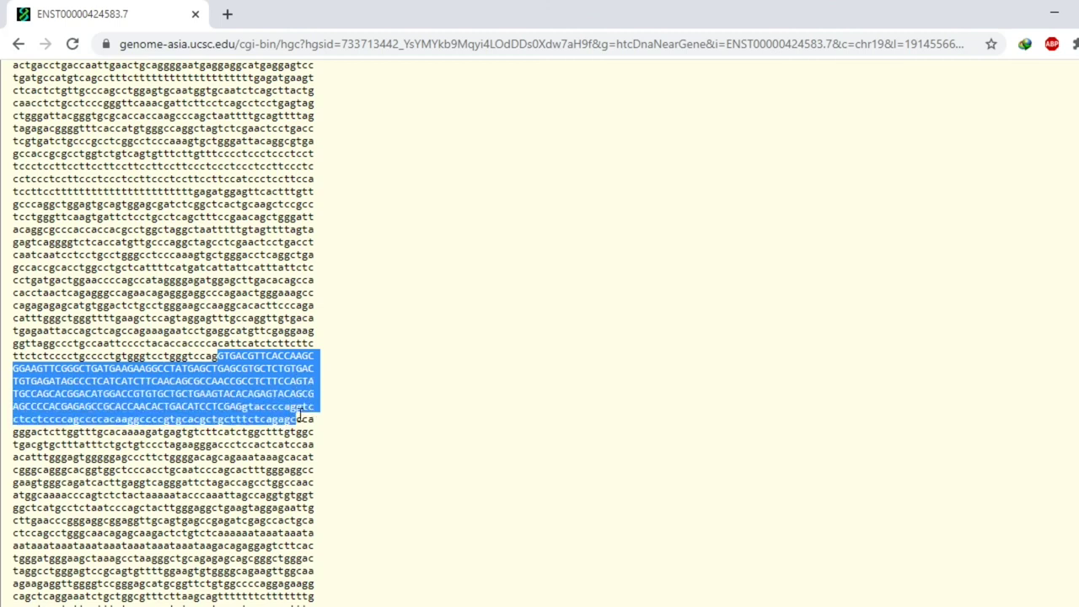
scroll(299, 415, down, 4)
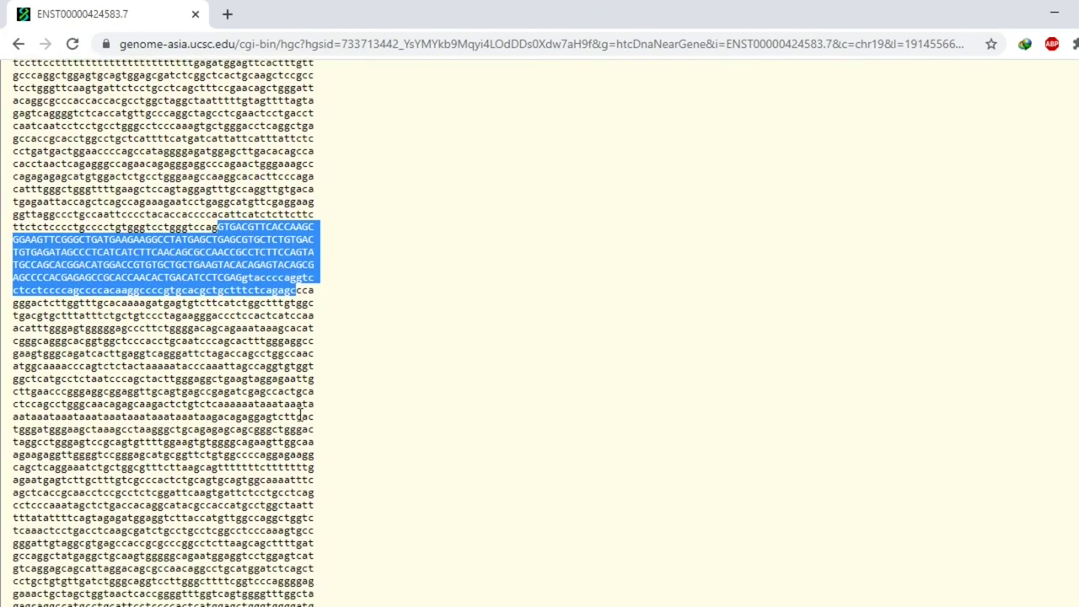
scroll(299, 413, down, 2)
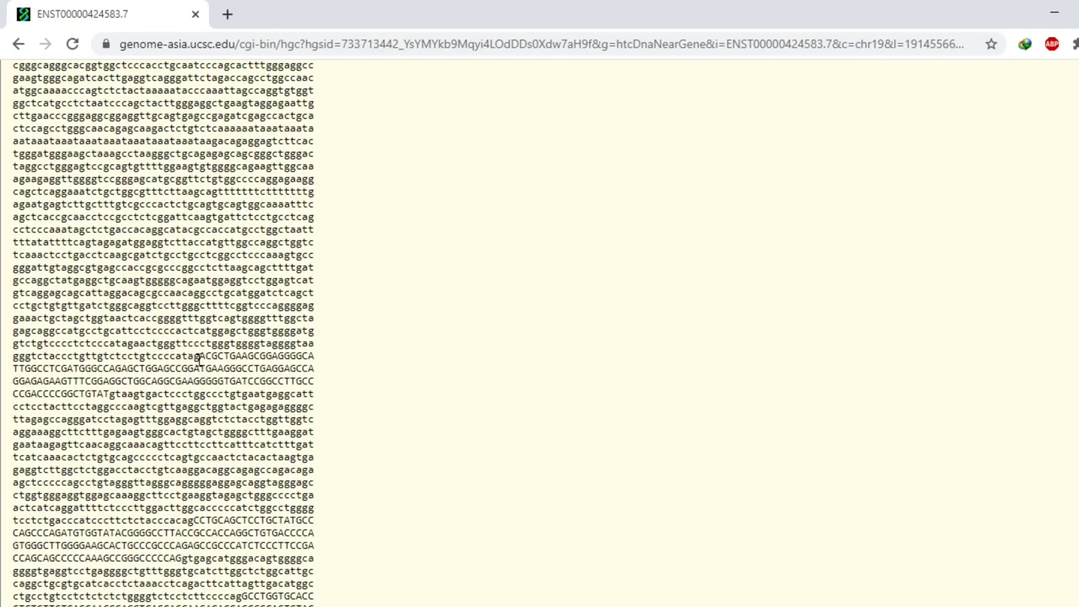
mouse_move(199, 359)
mouse_down()
mouse_move(305, 394)
mouse_move(325, 390)
mouse_move(318, 384)
mouse_up()
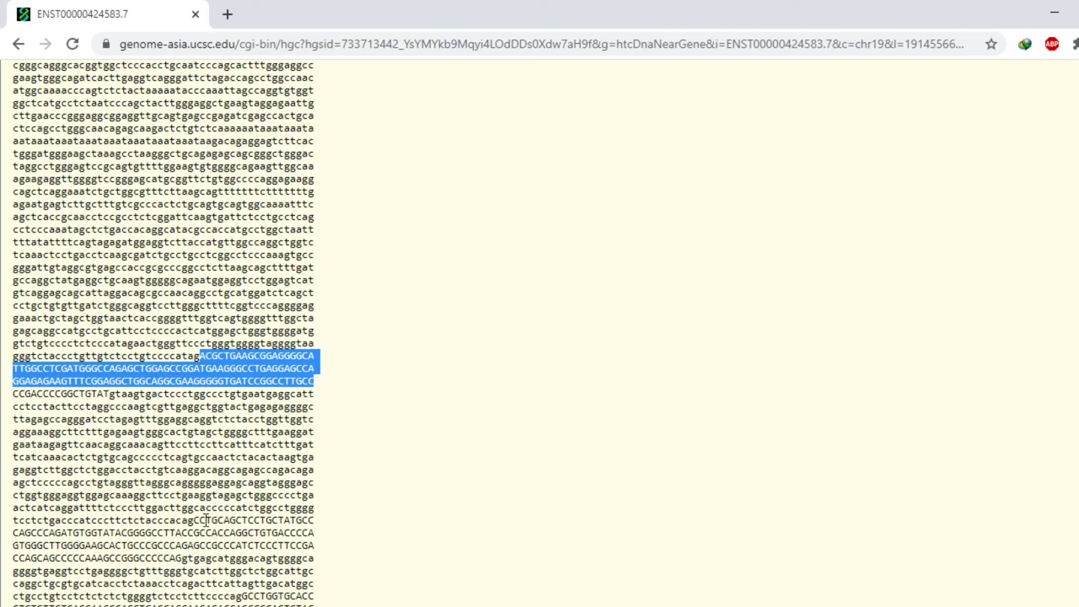
mouse_move(194, 520)
mouse_down()
mouse_move(313, 532)
mouse_move(314, 544)
mouse_up()
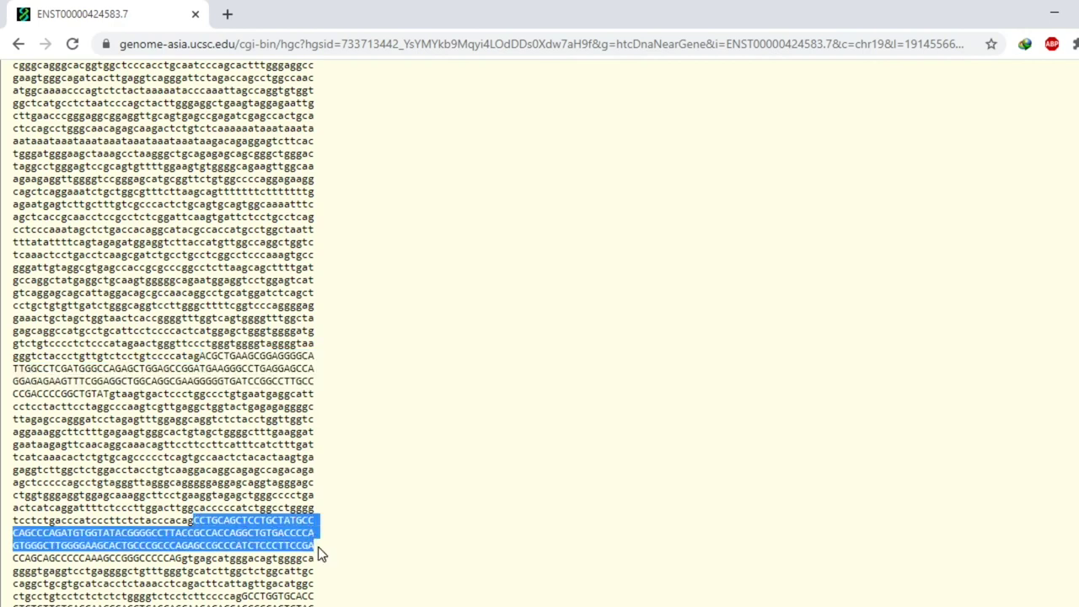